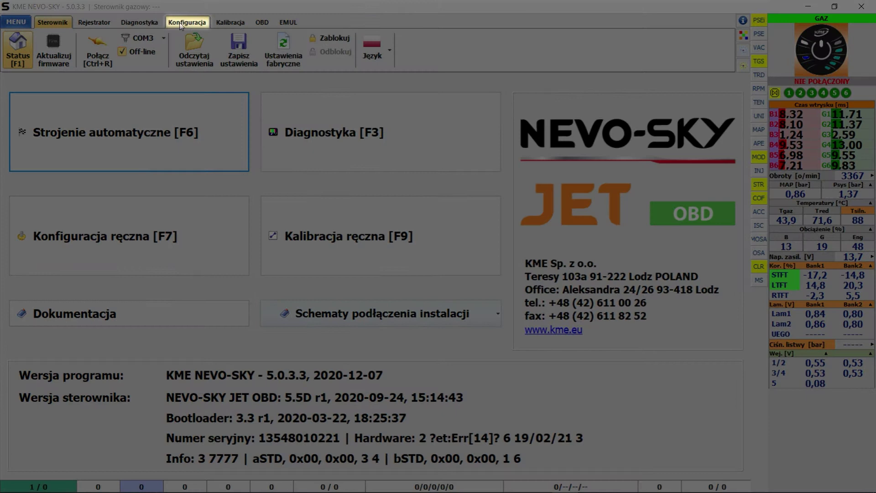
Step: Open the basic configuration and view the available values for Odcinanie dotrysków benzyny
{"action": "key", "text": "F7"}
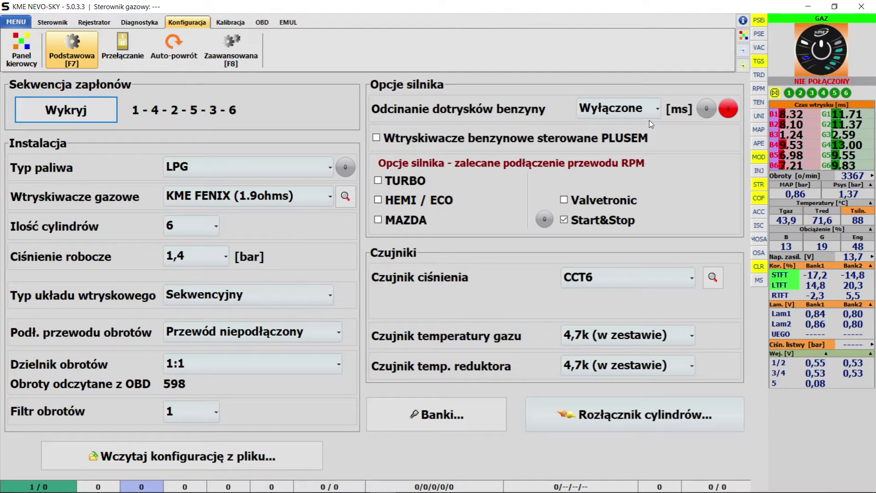
{"action": "mouse_move", "coordinate": [653, 119]}
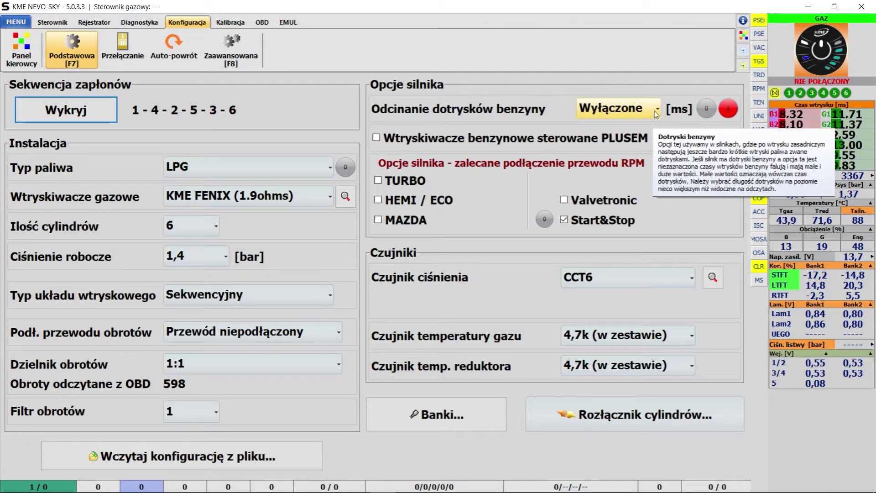
{"action": "left_click", "coordinate": [654, 111]}
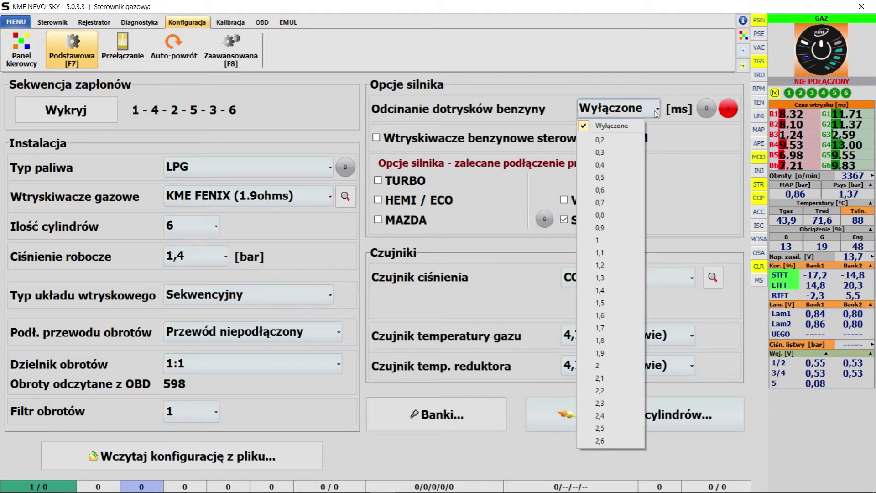
{"action": "left_click", "coordinate": [658, 121]}
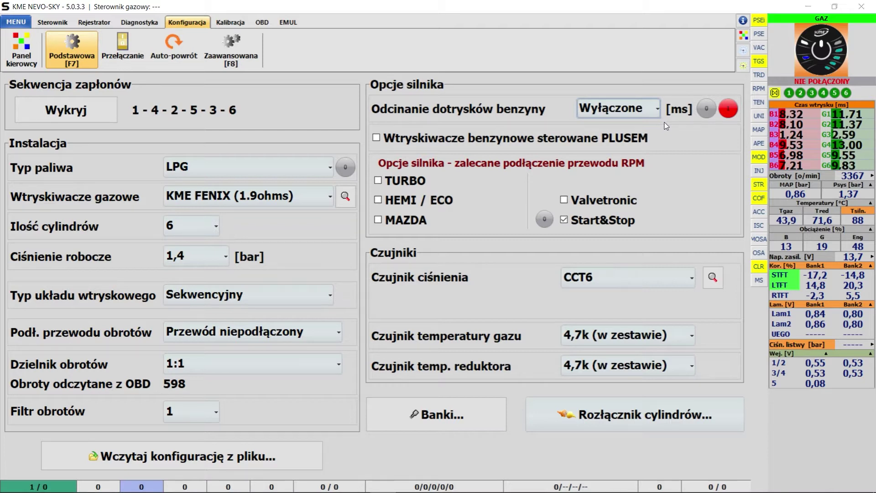
{"action": "mouse_move", "coordinate": [703, 114]}
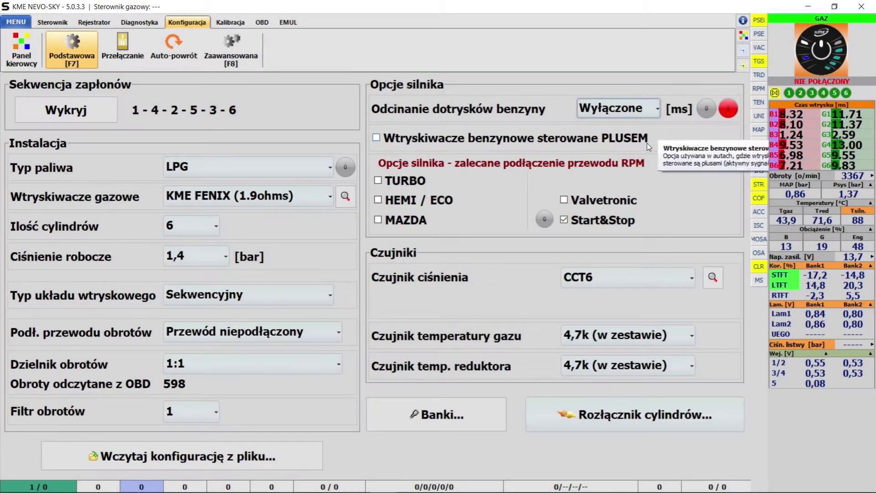
Step: Enable the Wtryskiwacze benzynowe sterowane PLUSEM engine option and disable it again, twice
{"action": "left_click", "coordinate": [414, 145]}
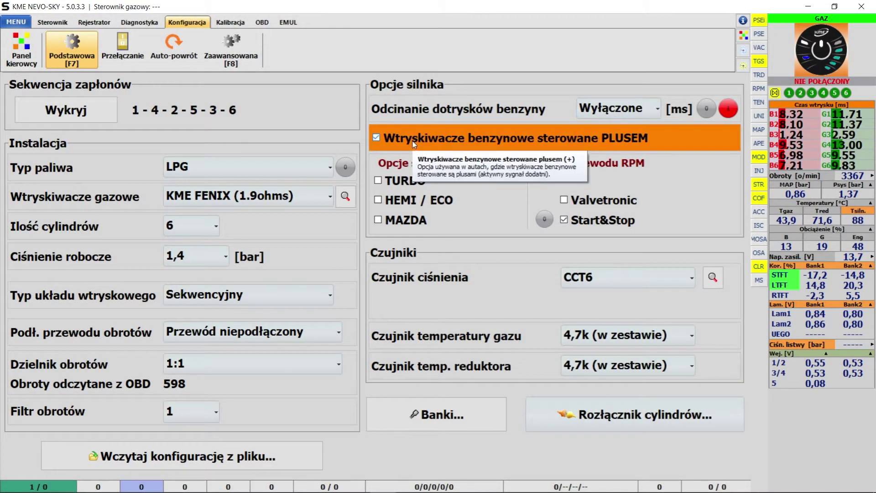
{"action": "left_click", "coordinate": [414, 145]}
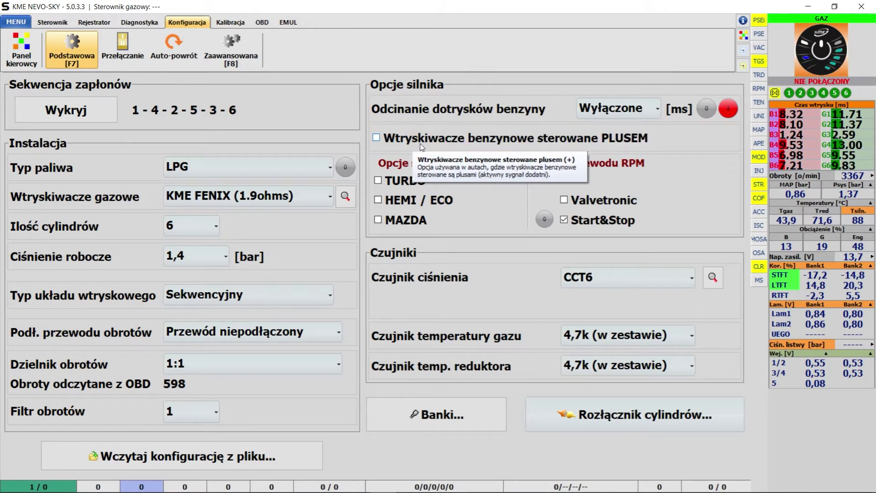
{"action": "left_click", "coordinate": [421, 142]}
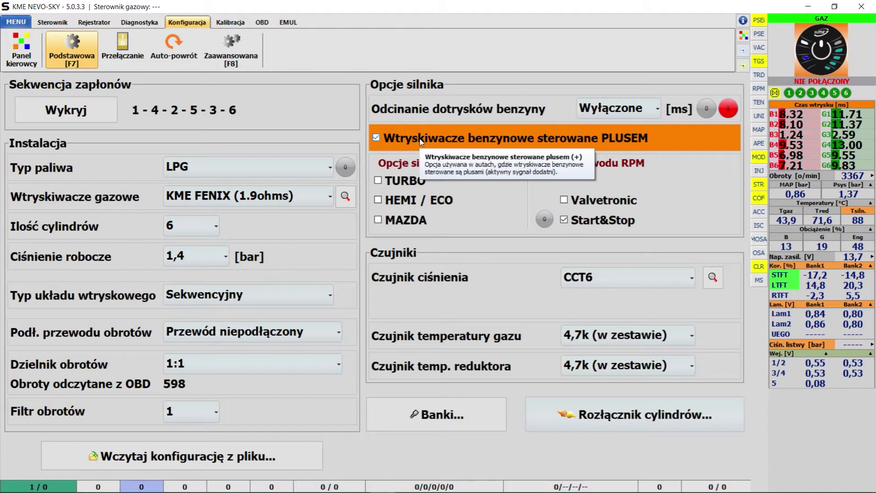
{"action": "left_click", "coordinate": [421, 142]}
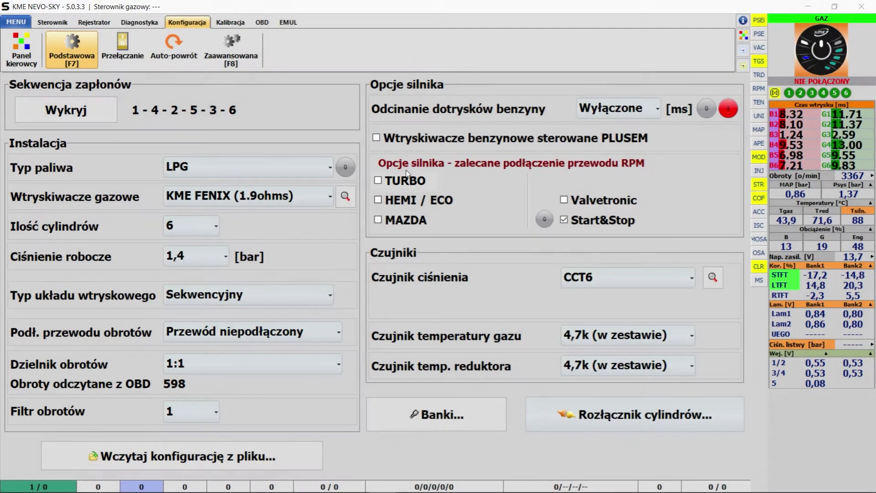
Step: Enable the TURBO engine option and disable it again, twice
{"action": "left_click", "coordinate": [409, 182]}
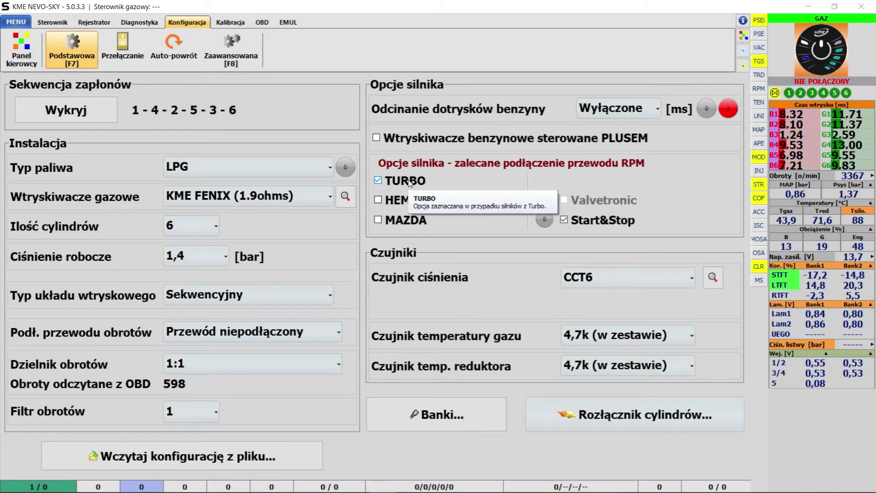
{"action": "left_click", "coordinate": [409, 182]}
{"action": "left_click", "coordinate": [410, 182]}
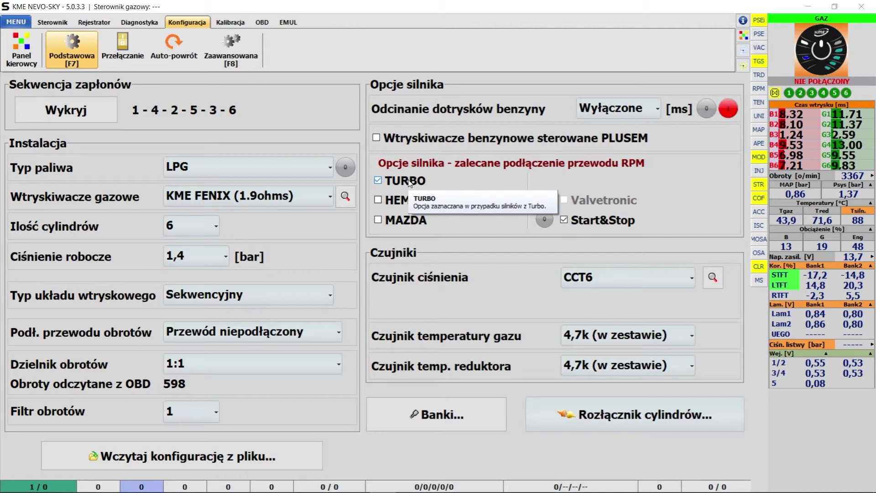
{"action": "left_click", "coordinate": [410, 182]}
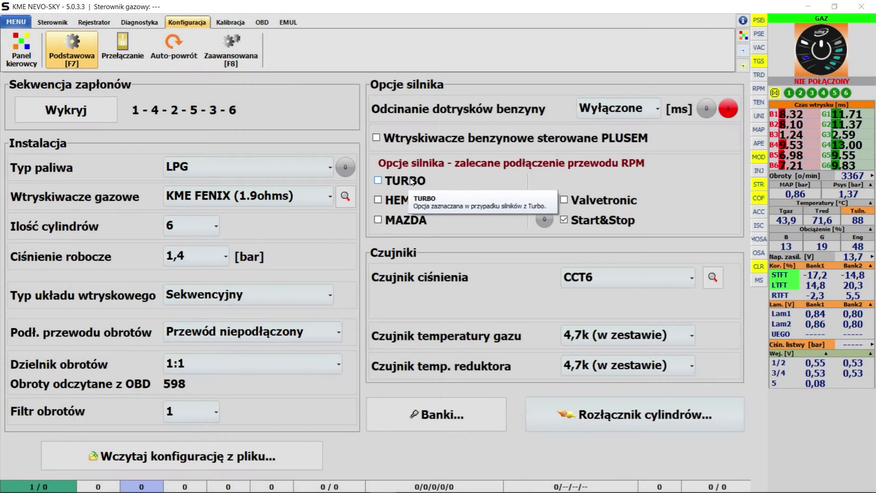
Step: Try out the MAZDA and HEMI / ECO engine options, leaving both disabled
{"action": "left_click", "coordinate": [406, 222]}
{"action": "left_click", "coordinate": [405, 222]}
{"action": "left_click", "coordinate": [405, 222]}
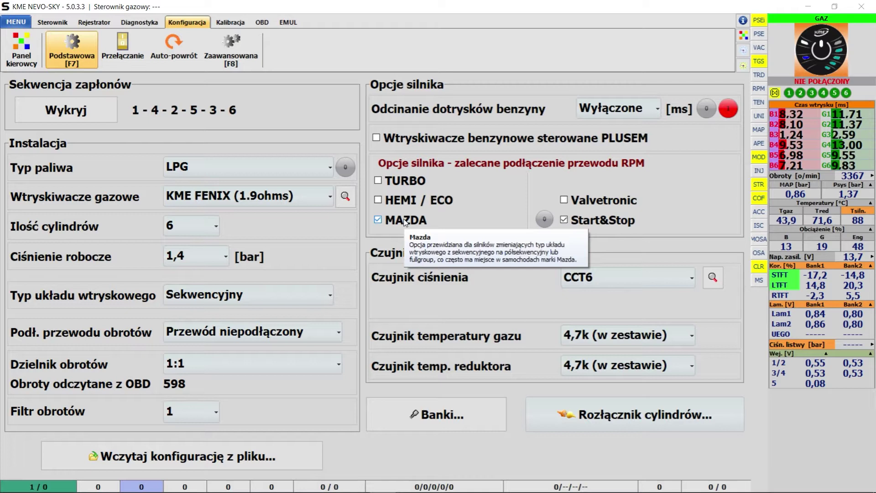
{"action": "left_click", "coordinate": [405, 223]}
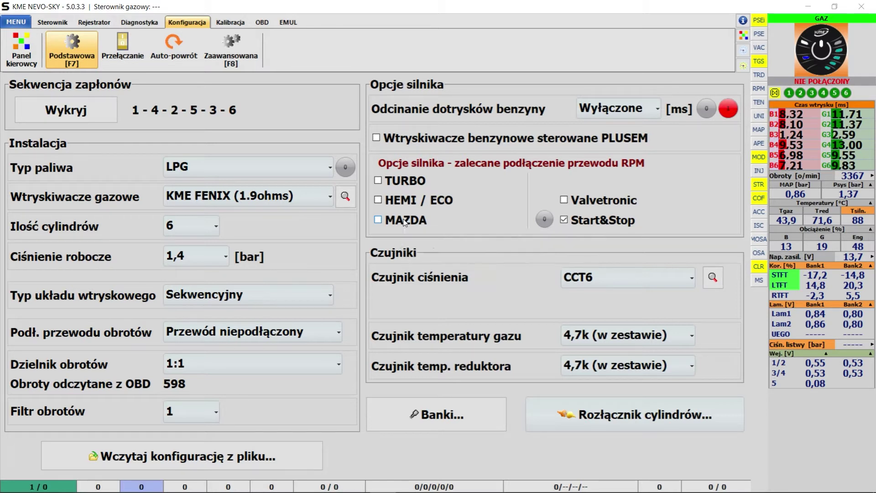
{"action": "left_click", "coordinate": [390, 209]}
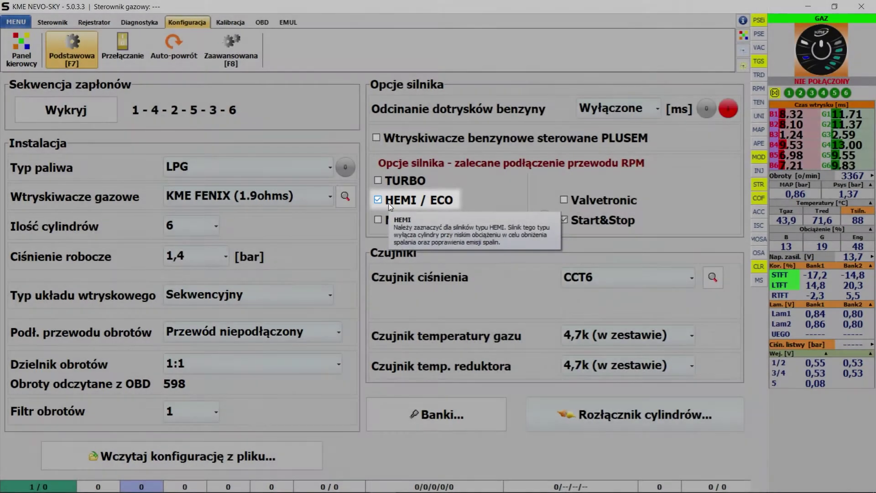
{"action": "left_click", "coordinate": [390, 206]}
{"action": "left_click", "coordinate": [390, 206]}
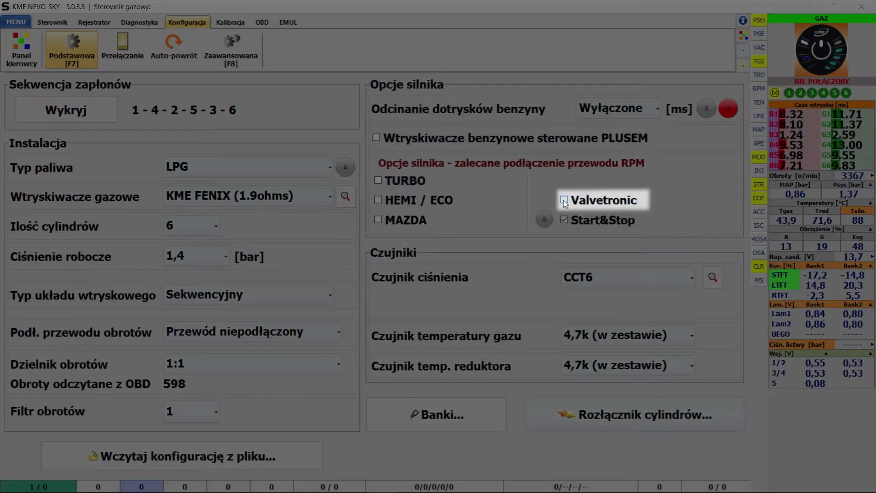
Step: Toggle the Valvetronic and Start&Stop engine options, leaving Valvetronic disabled and Start&Stop enabled
{"action": "left_click", "coordinate": [564, 201]}
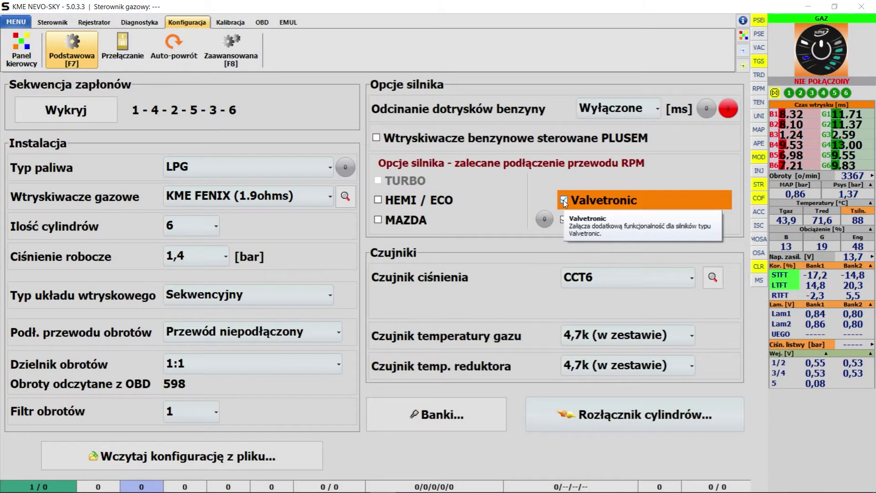
{"action": "left_click", "coordinate": [564, 201]}
{"action": "left_click", "coordinate": [564, 201]}
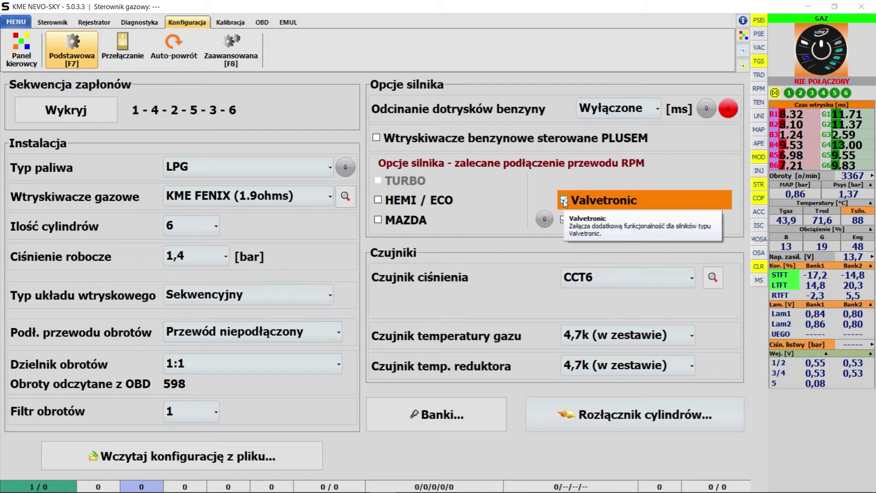
{"action": "left_click", "coordinate": [563, 201]}
{"action": "left_click", "coordinate": [564, 200]}
{"action": "left_click", "coordinate": [564, 201]}
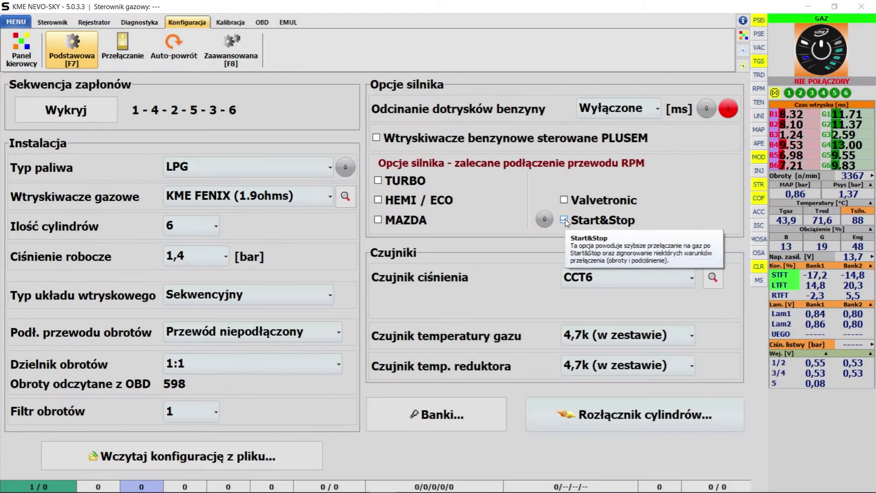
{"action": "left_click", "coordinate": [565, 220]}
{"action": "left_click", "coordinate": [565, 220]}
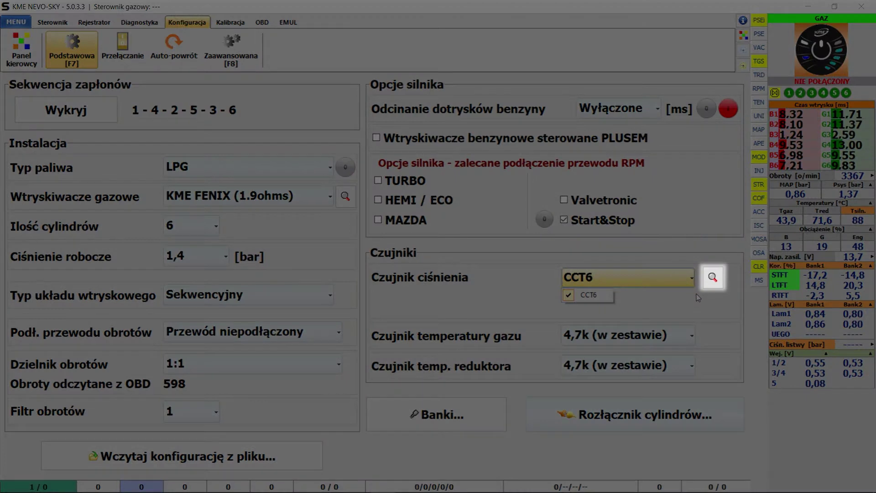
Step: View the CCT6 pressure sensor's picture and the resistance choices for the reducer and gas temperature sensors, keeping the existing selections
{"action": "left_click", "coordinate": [712, 280]}
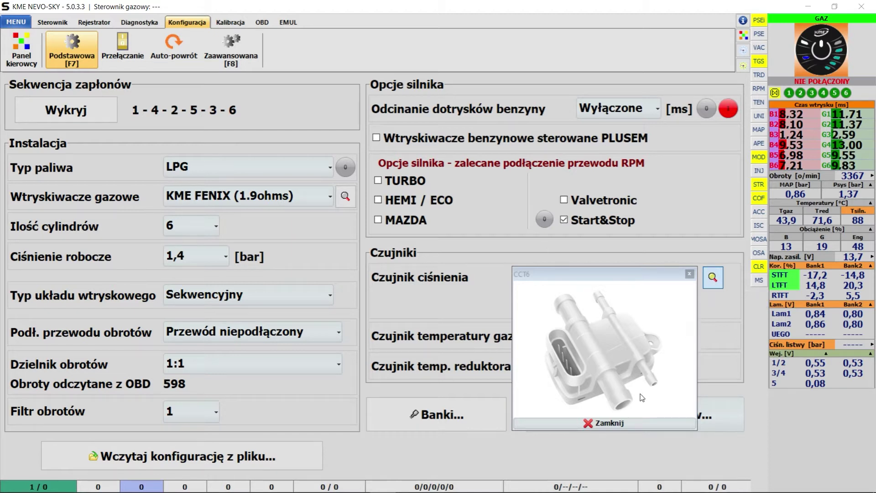
{"action": "left_click", "coordinate": [629, 425]}
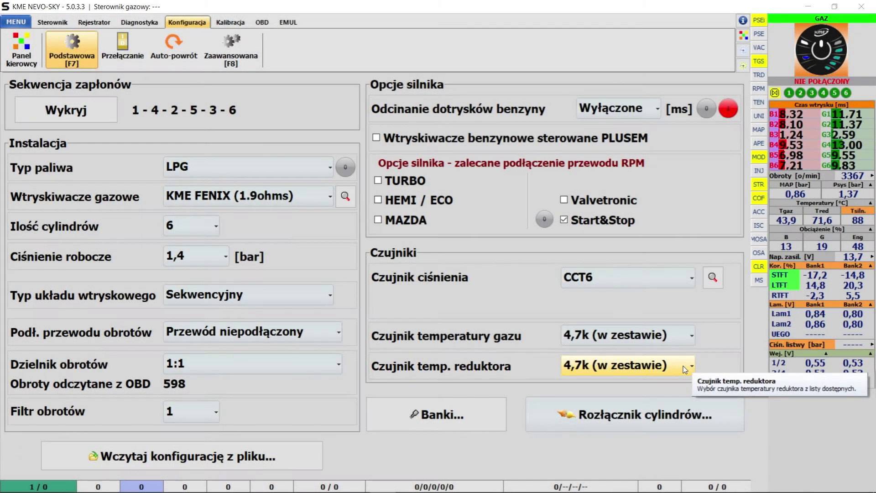
{"action": "left_click", "coordinate": [683, 365]}
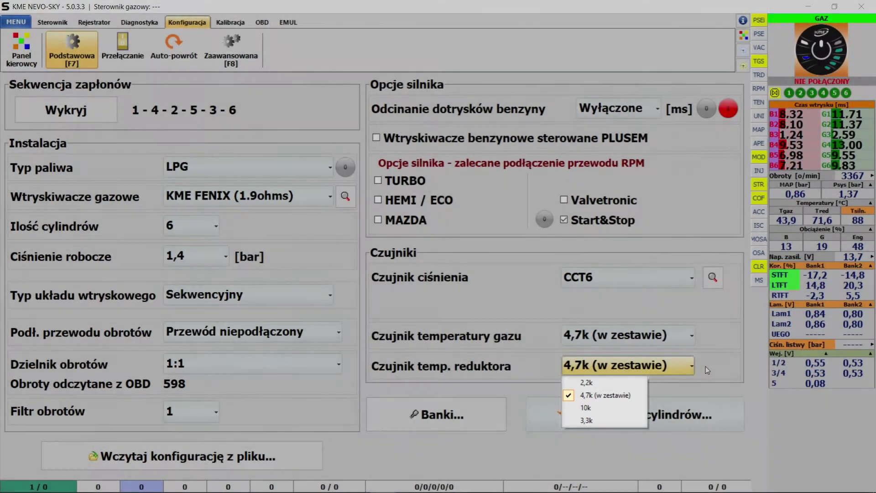
{"action": "left_click", "coordinate": [716, 365]}
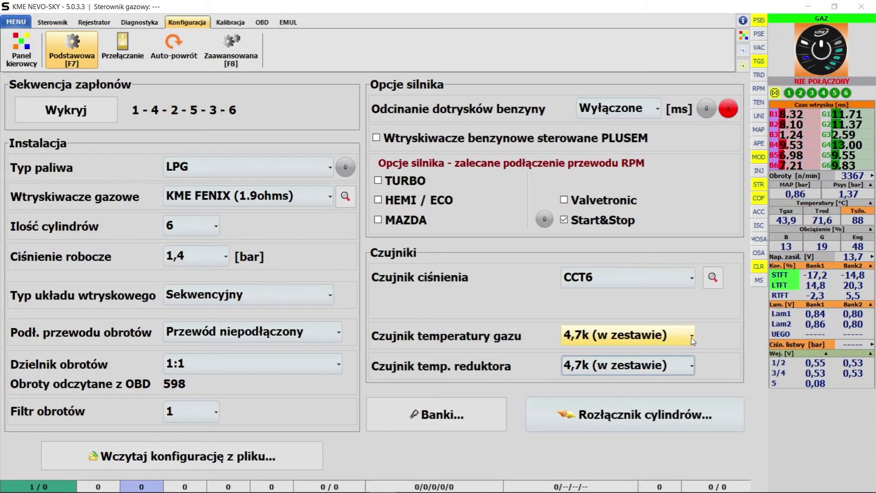
{"action": "left_click", "coordinate": [691, 338]}
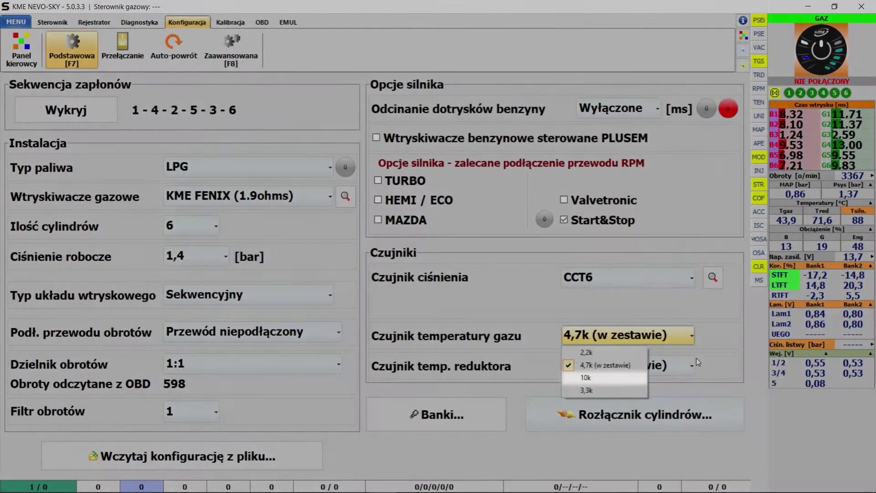
{"action": "left_click", "coordinate": [719, 347]}
{"action": "left_click", "coordinate": [679, 369]}
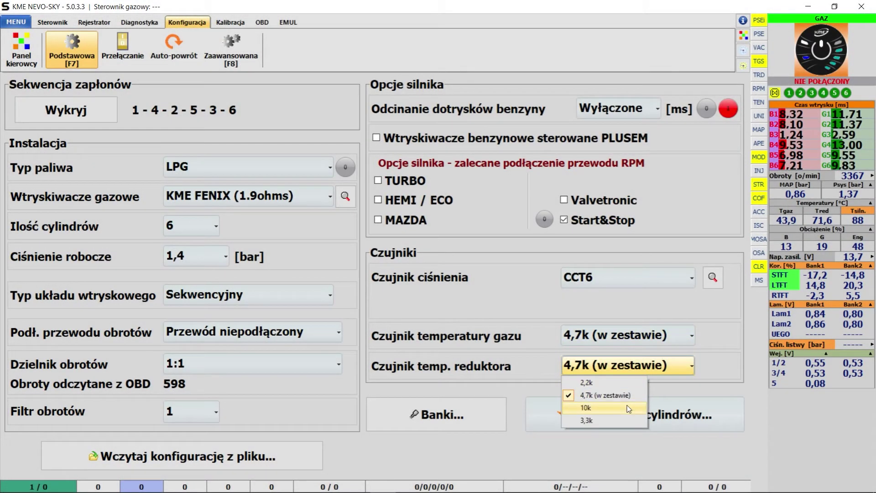
{"action": "left_click", "coordinate": [664, 394]}
Step: Examine where banks are used: the injector bank assignment, the OBD adaptation settings and the bank choices of the correction maps
{"action": "left_click", "coordinate": [456, 415]}
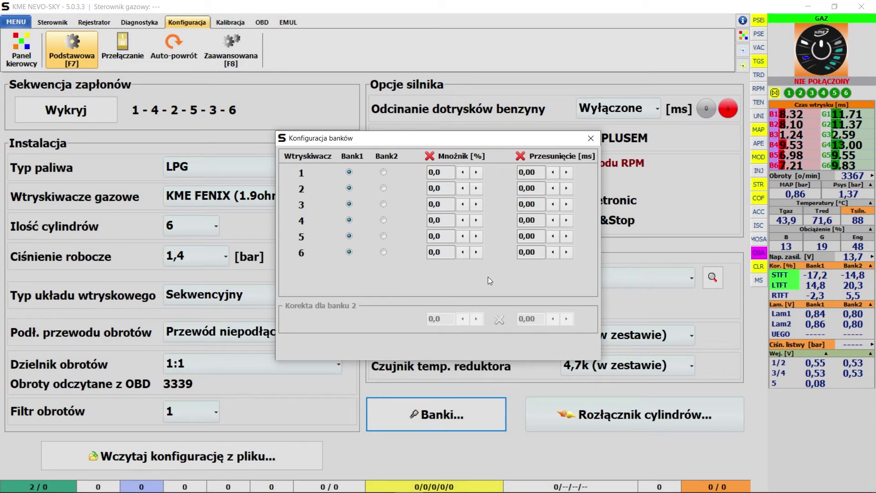
{"action": "left_click", "coordinate": [590, 138]}
{"action": "left_click", "coordinate": [262, 22]}
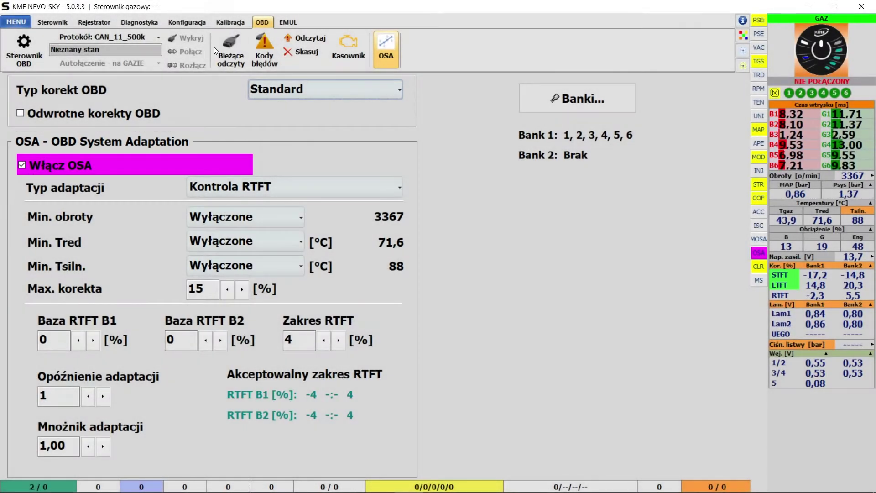
{"action": "left_click", "coordinate": [232, 24]}
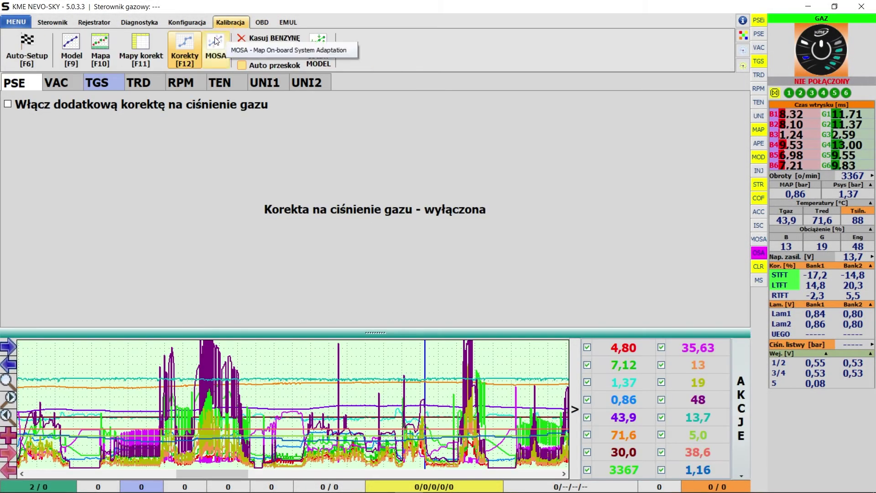
{"action": "left_click", "coordinate": [150, 49]}
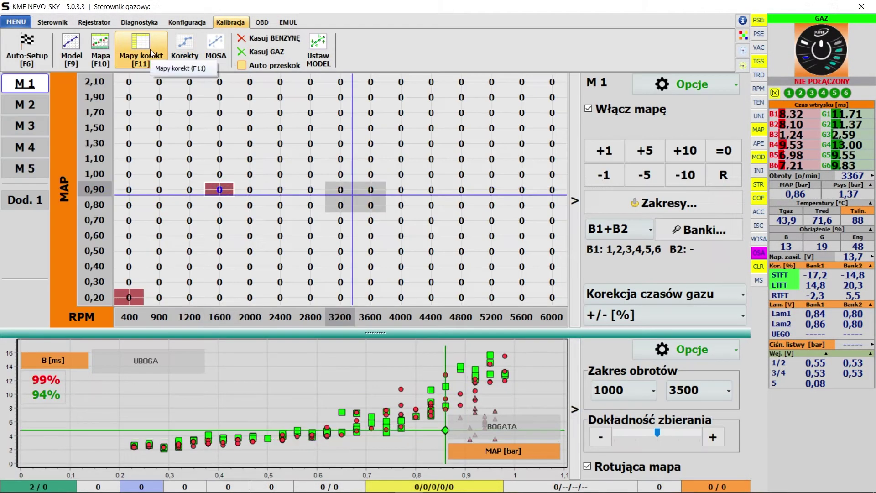
{"action": "left_click", "coordinate": [645, 232]}
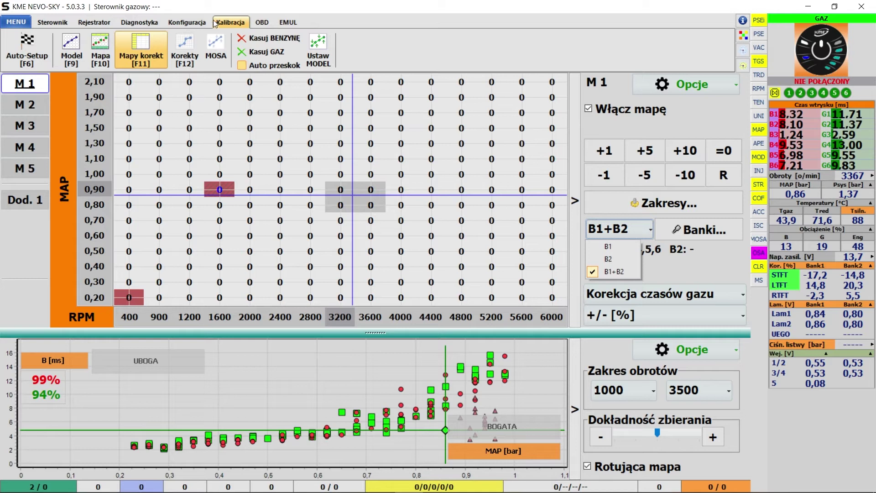
Step: Assign injector 1 to Bank2 in the basic configuration's bank settings and select the Przesunięcie correction value for bank 2
{"action": "left_click", "coordinate": [186, 23]}
{"action": "left_click", "coordinate": [441, 407]}
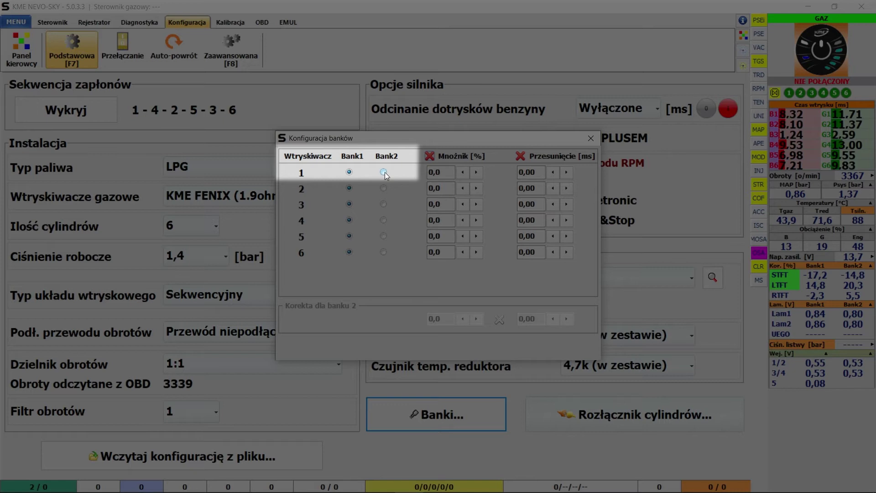
{"action": "left_click", "coordinate": [383, 172]}
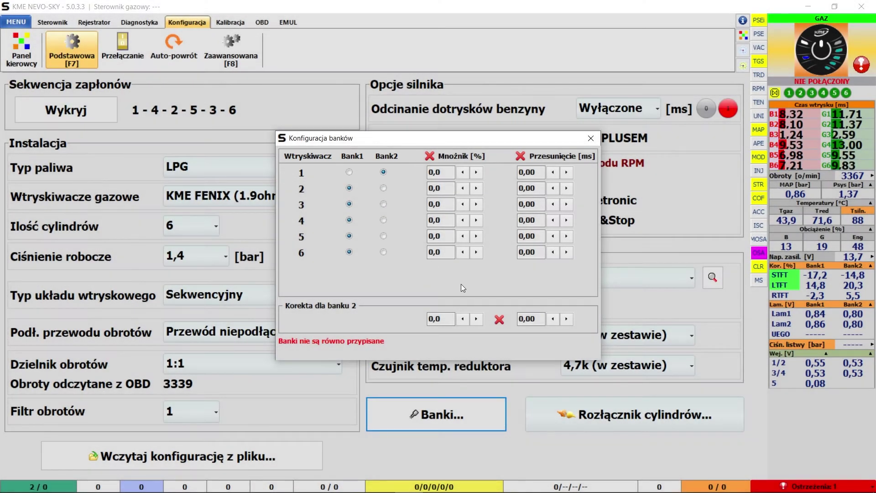
{"action": "left_click", "coordinate": [539, 319]}
{"action": "left_click_drag", "start_coordinate": [525, 321], "coordinate": [521, 320]}
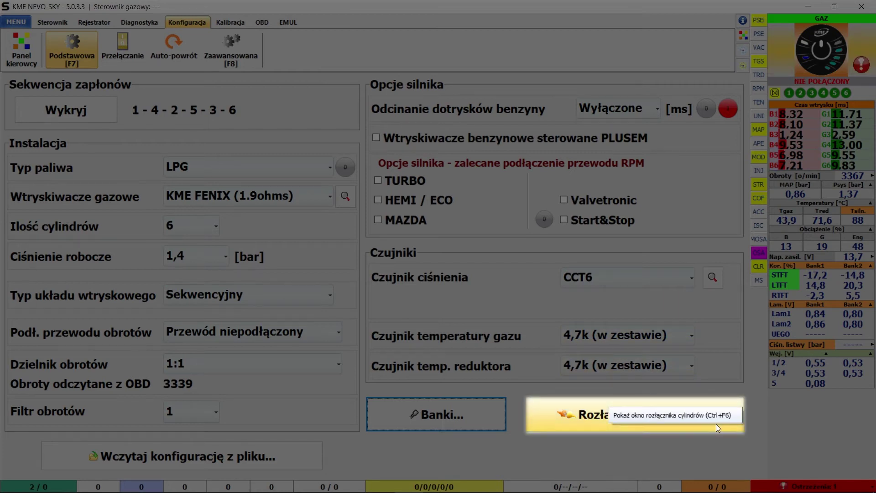
Step: Open the cylinder disconnection test (Rozłącznik cylindrów) from the basic configuration
{"action": "left_click", "coordinate": [724, 427]}
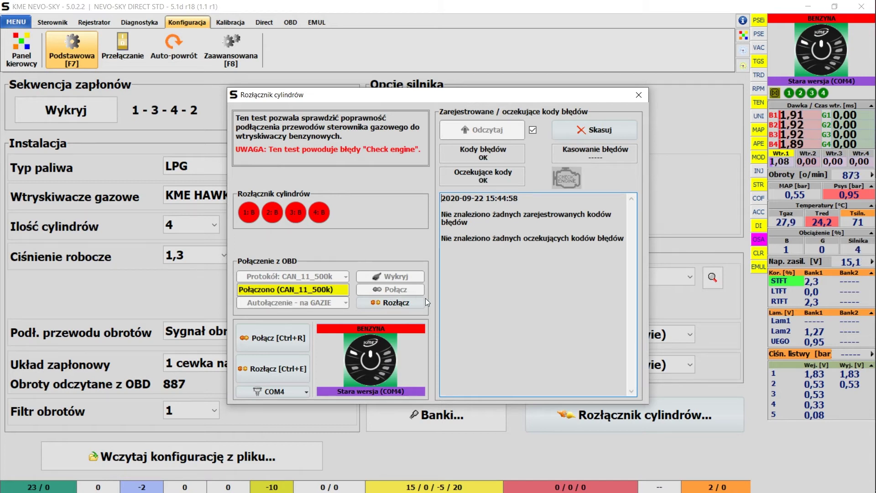
Step: Test cylinder 1 by disconnecting and reconnecting it, and erase the resulting OBD fault codes and freeze frame
{"action": "left_click", "coordinate": [249, 213]}
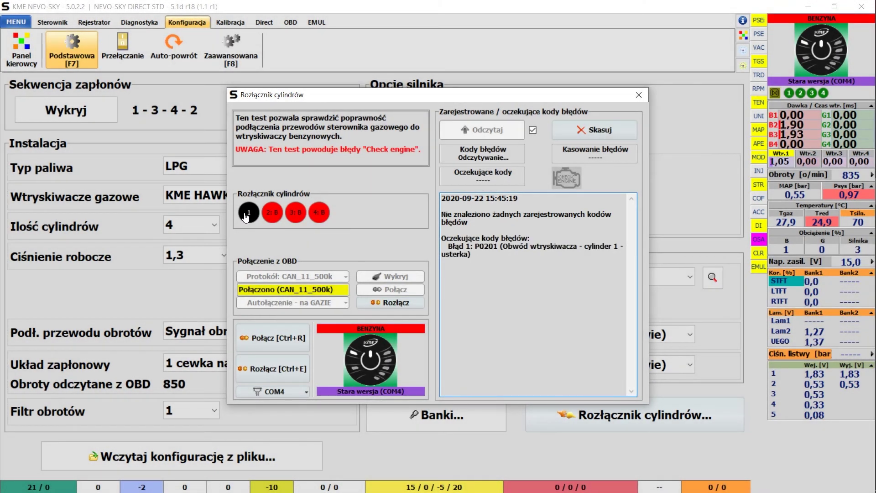
{"action": "left_click", "coordinate": [247, 215]}
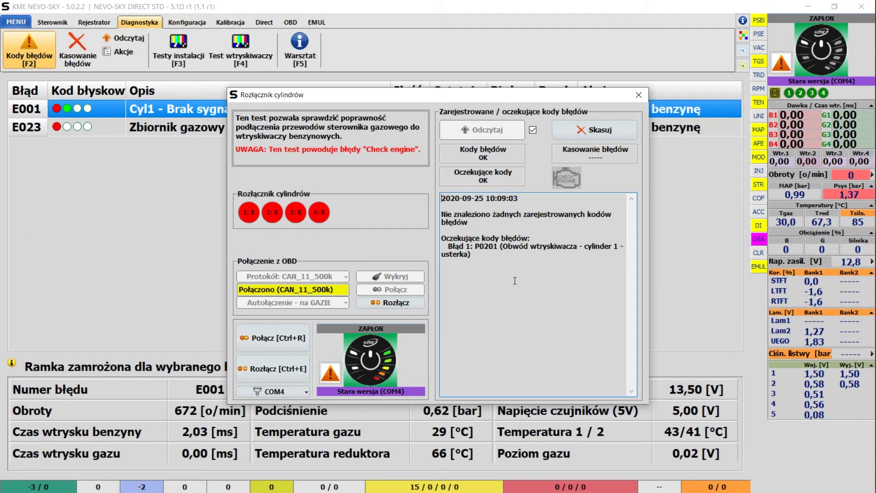
{"action": "left_click", "coordinate": [574, 132]}
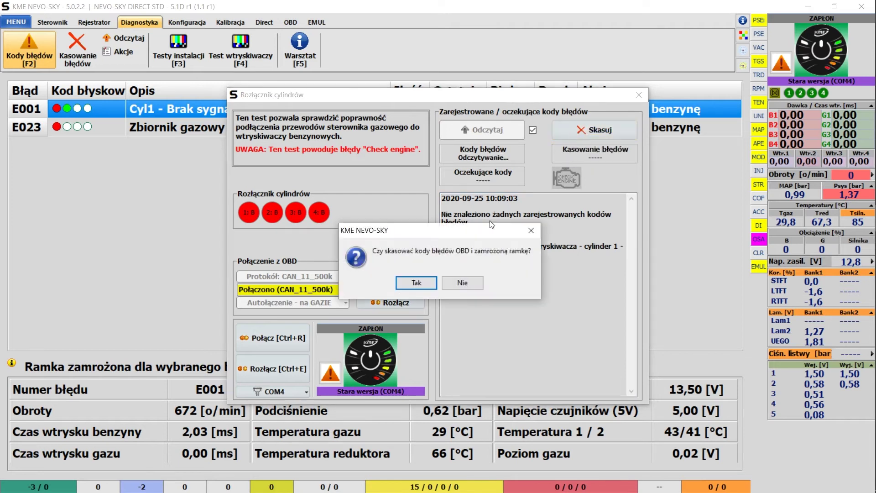
{"action": "left_click", "coordinate": [419, 284]}
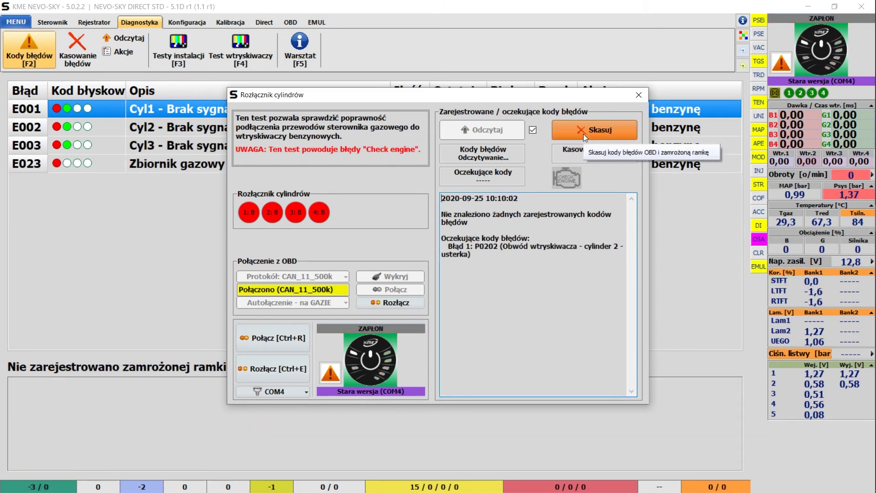
Step: Erase the OBD fault codes left by the cylinder 2 test, and disconnect cylinder 4 and erase its fault codes as well
{"action": "left_click", "coordinate": [583, 134]}
{"action": "left_click", "coordinate": [421, 285]}
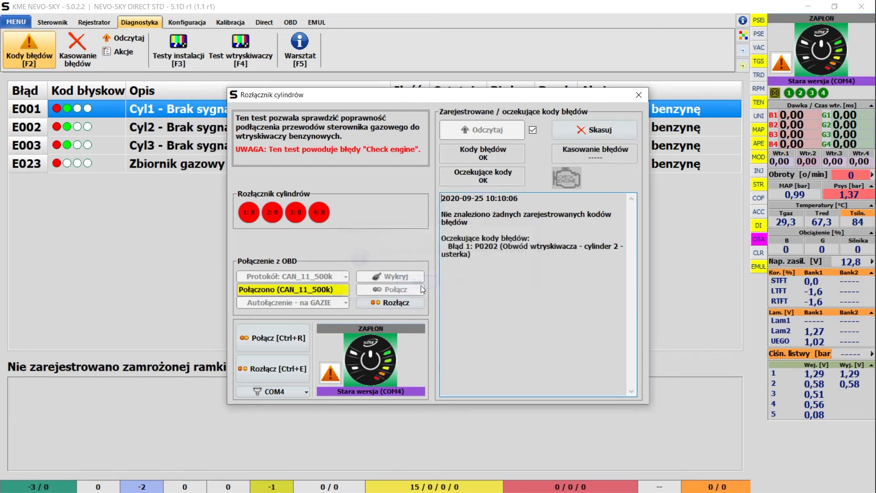
{"action": "left_click", "coordinate": [319, 212]}
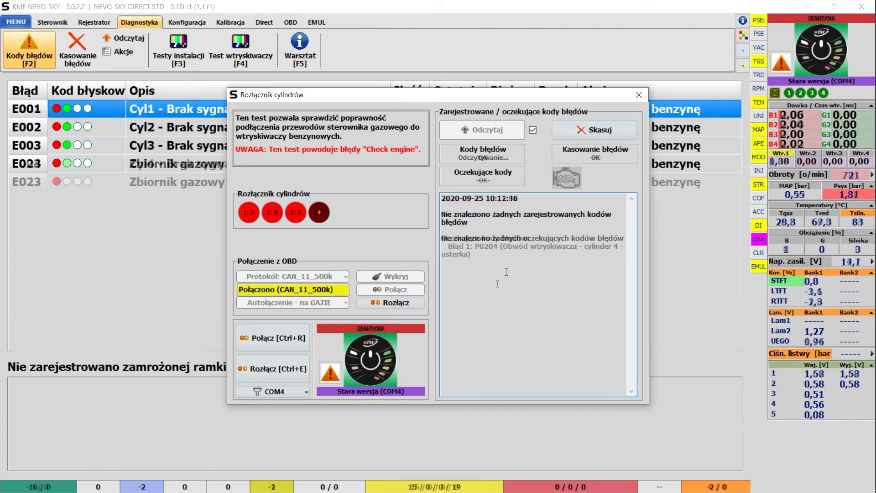
{"action": "left_click", "coordinate": [590, 128]}
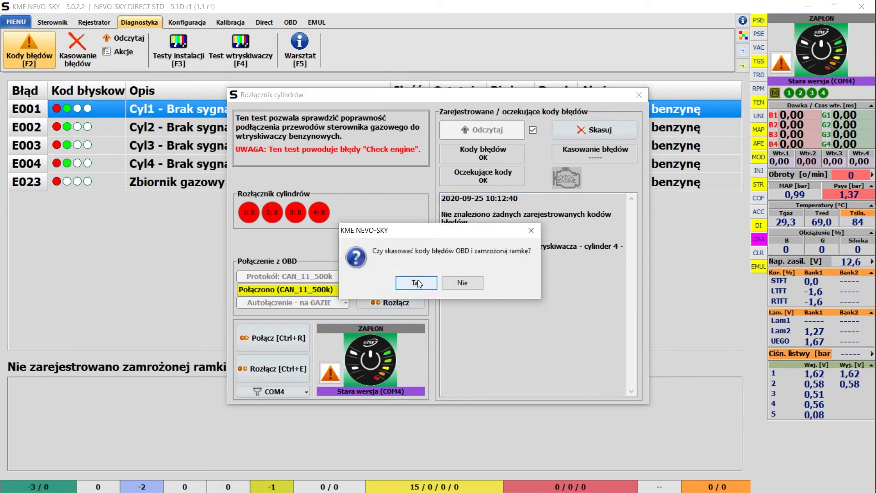
{"action": "left_click", "coordinate": [418, 280]}
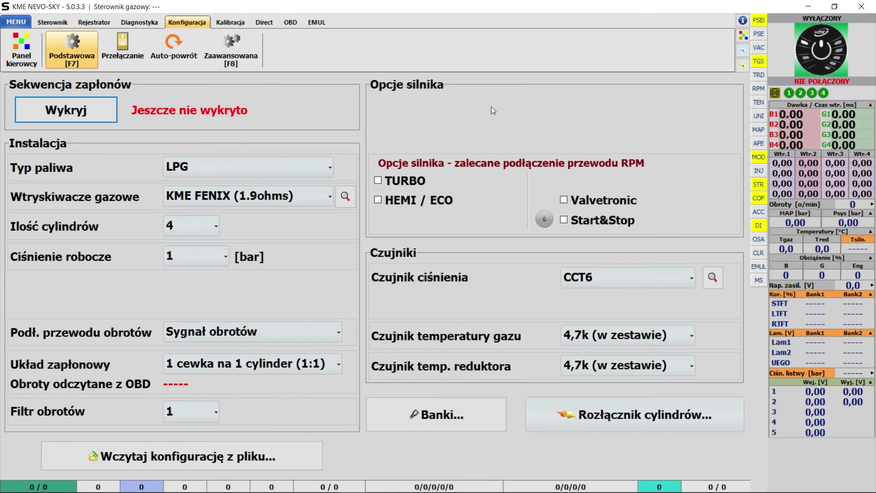
Step: Set the Emulacja 2 type to ECN - emulacja ciśnienia niskiego (VAG-DUAL) and acknowledge its requirements notice
{"action": "left_click", "coordinate": [317, 23]}
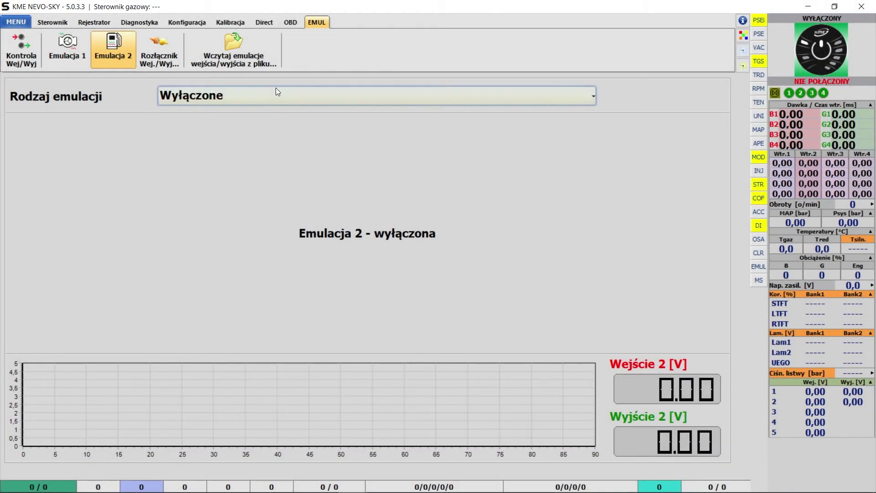
{"action": "left_click", "coordinate": [270, 97]}
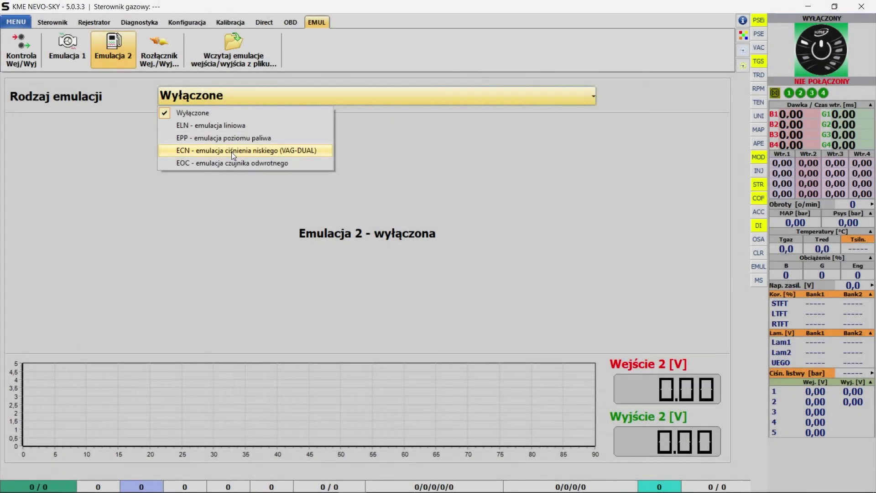
{"action": "left_click", "coordinate": [232, 151]}
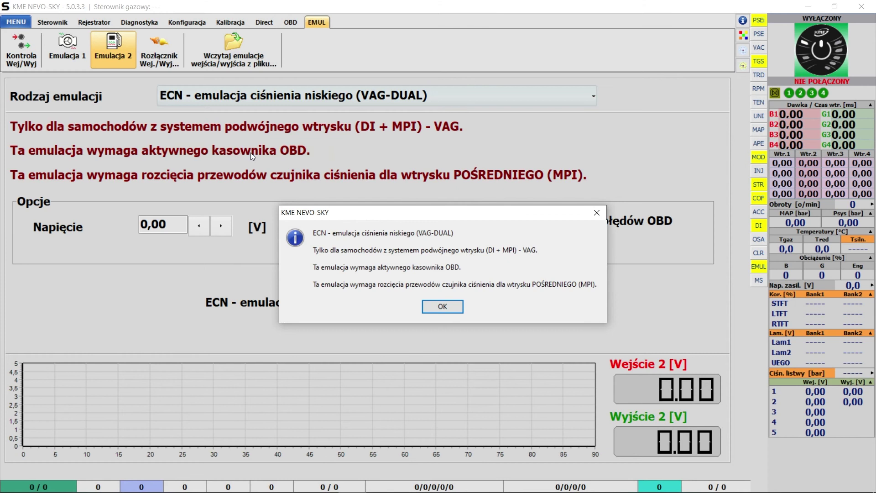
{"action": "left_click", "coordinate": [441, 306]}
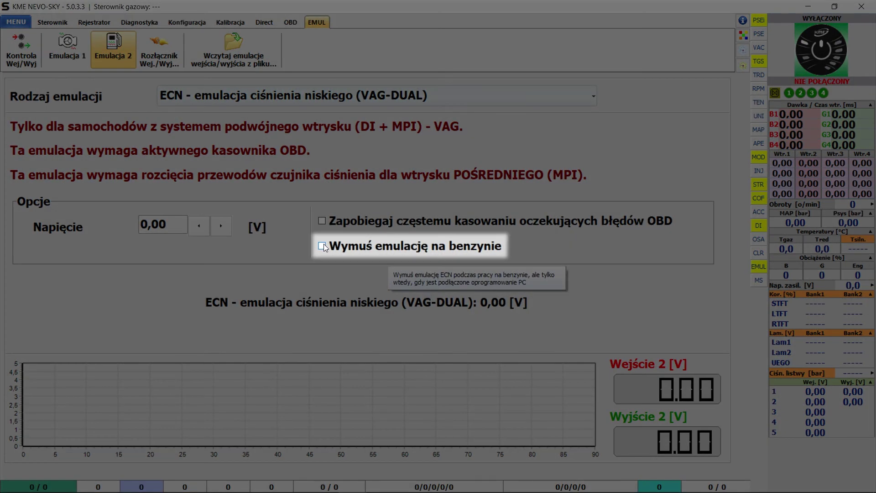